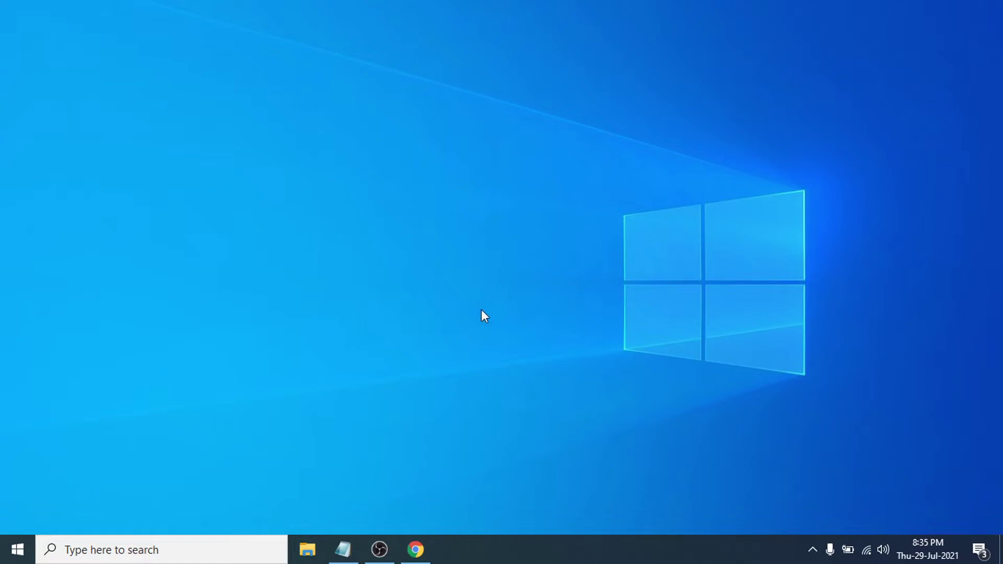
Bring back the Incognito Chrome window and switch between its Twitter and YouTube tabs.
{"action": "left_click", "coordinate": [416, 549]}
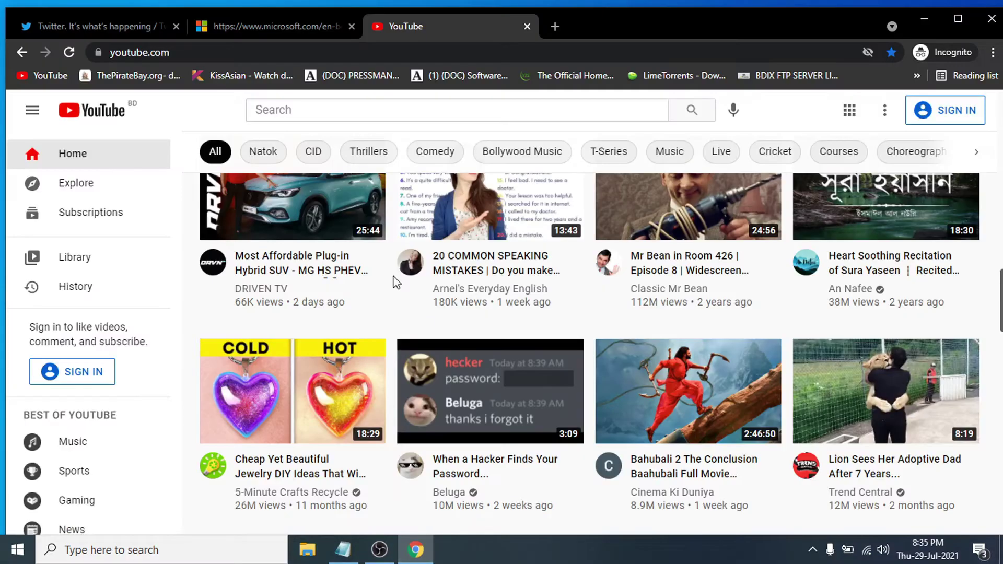
{"action": "left_click", "coordinate": [73, 26]}
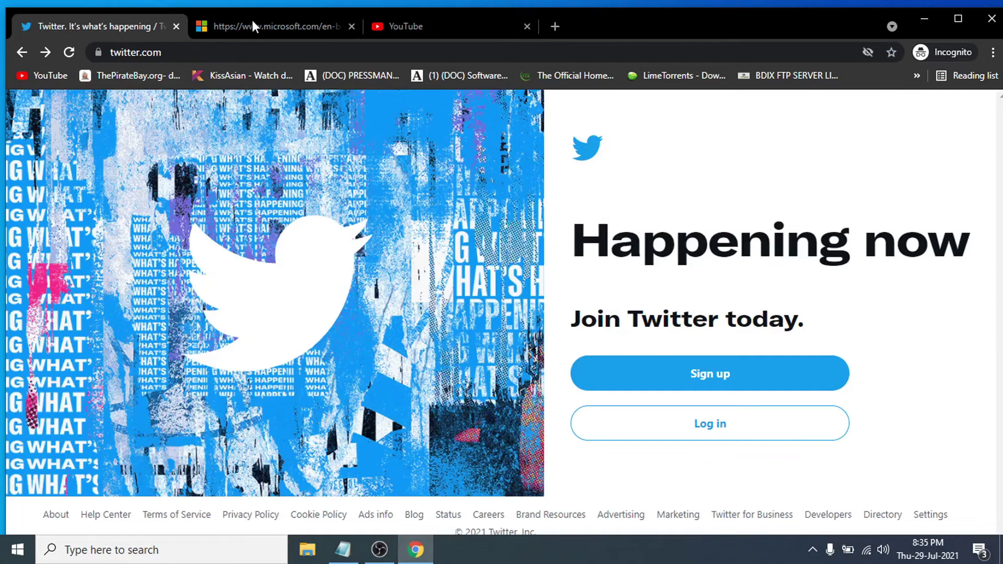
{"action": "left_click", "coordinate": [264, 26]}
{"action": "left_click", "coordinate": [406, 26]}
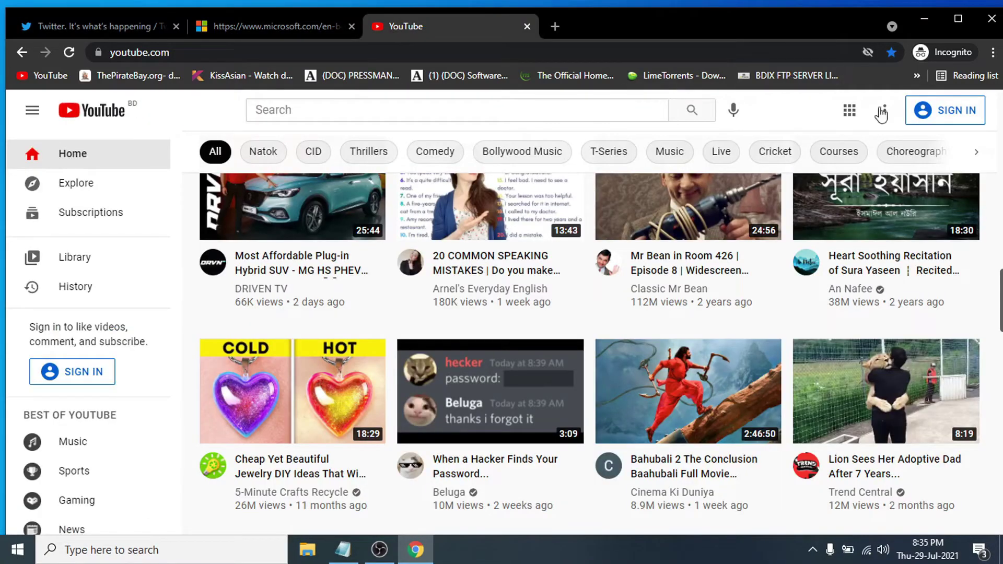
{"action": "left_click", "coordinate": [274, 27]}
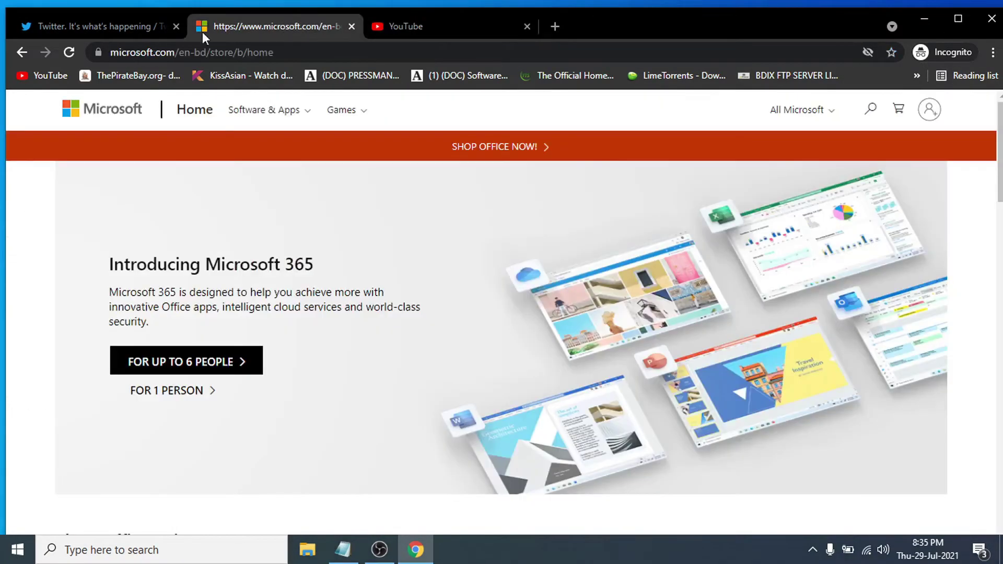
{"action": "left_click", "coordinate": [97, 26]}
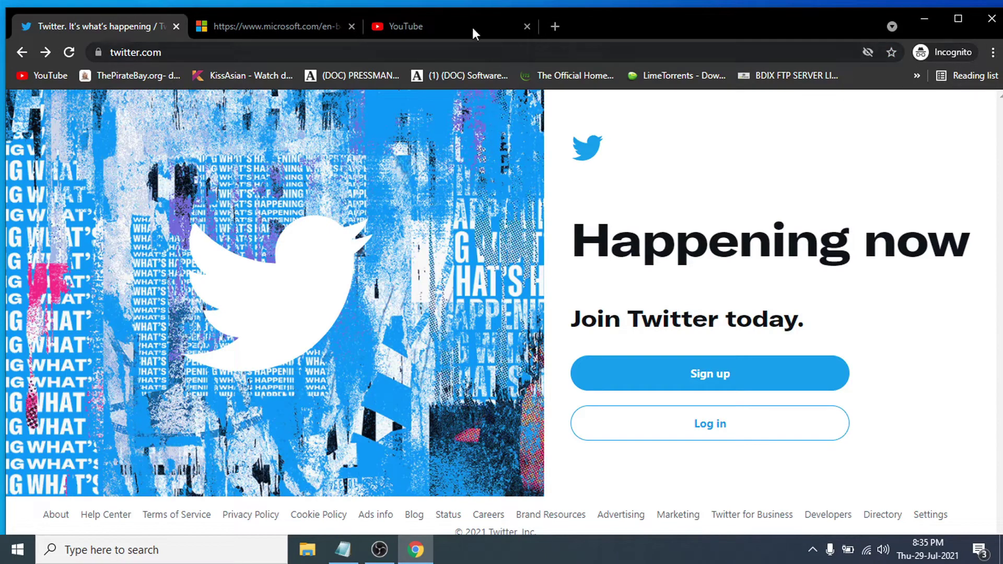
Visit the Microsoft Store, Twitter and YouTube tabs, then close the Incognito window.
{"action": "left_click", "coordinate": [246, 24]}
{"action": "left_click", "coordinate": [405, 26]}
{"action": "left_click", "coordinate": [286, 26]}
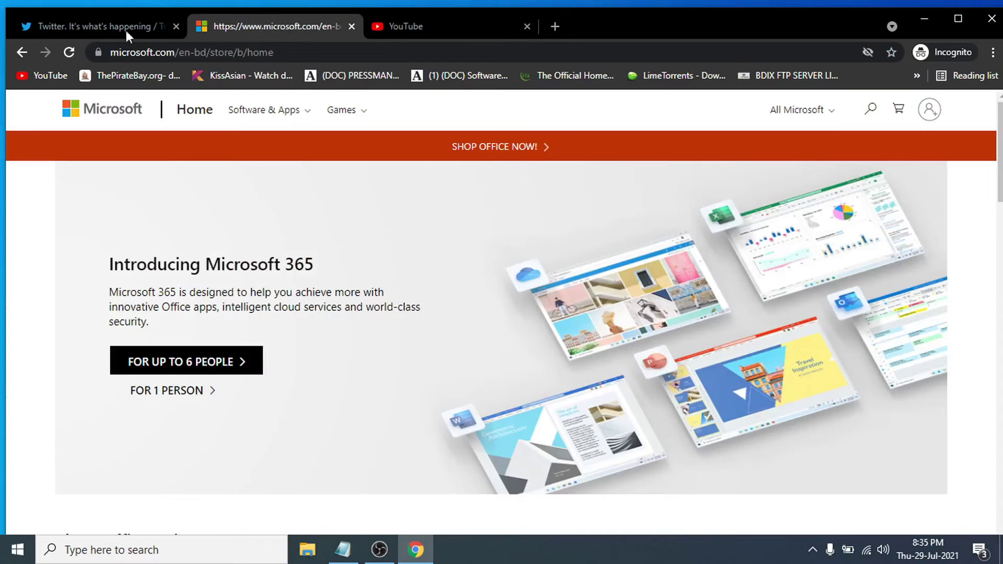
{"action": "left_click", "coordinate": [115, 32]}
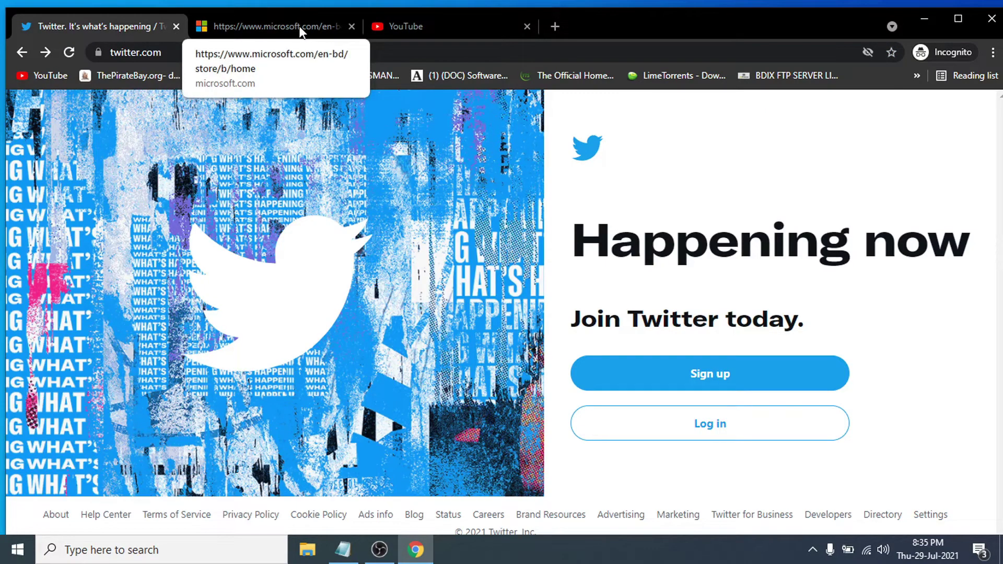
{"action": "left_click", "coordinate": [300, 31]}
{"action": "left_click", "coordinate": [406, 26]}
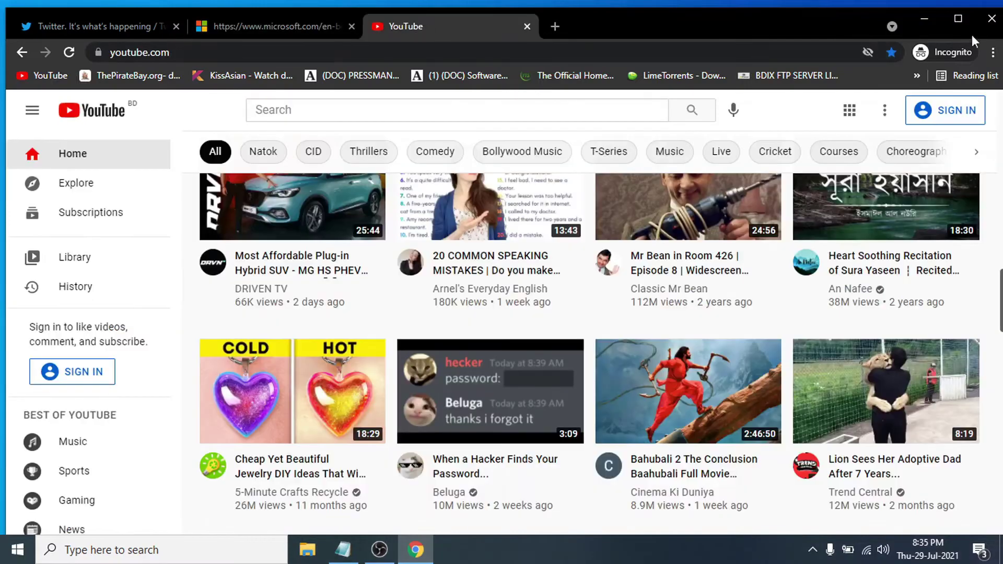
{"action": "left_click", "coordinate": [991, 20]}
{"action": "right_click", "coordinate": [445, 168]}
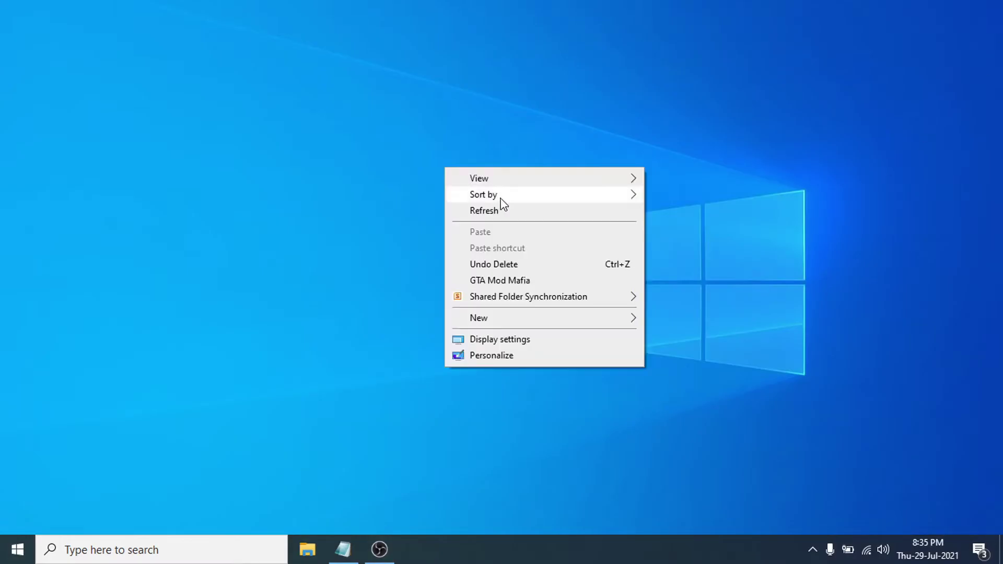
{"action": "left_click", "coordinate": [516, 213]}
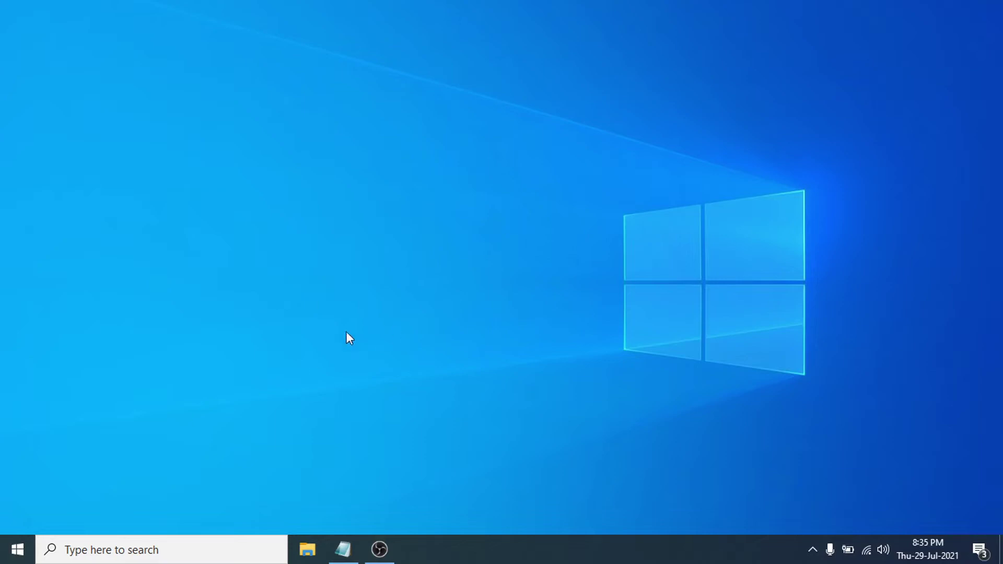
Start a Windows search from the taskbar search box to find Command Prompt.
{"action": "left_click", "coordinate": [99, 548]}
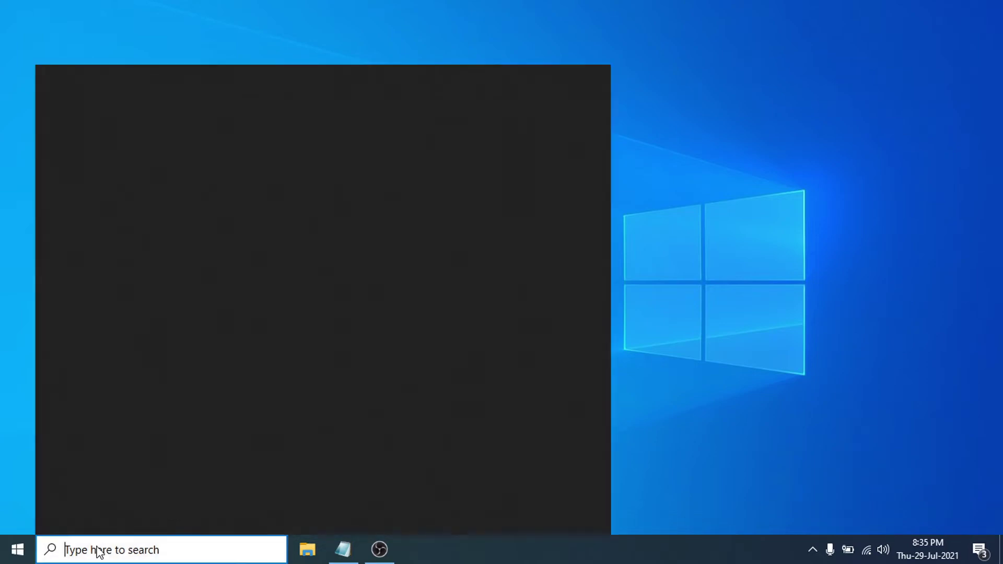
{"action": "type", "text": "cmd"}
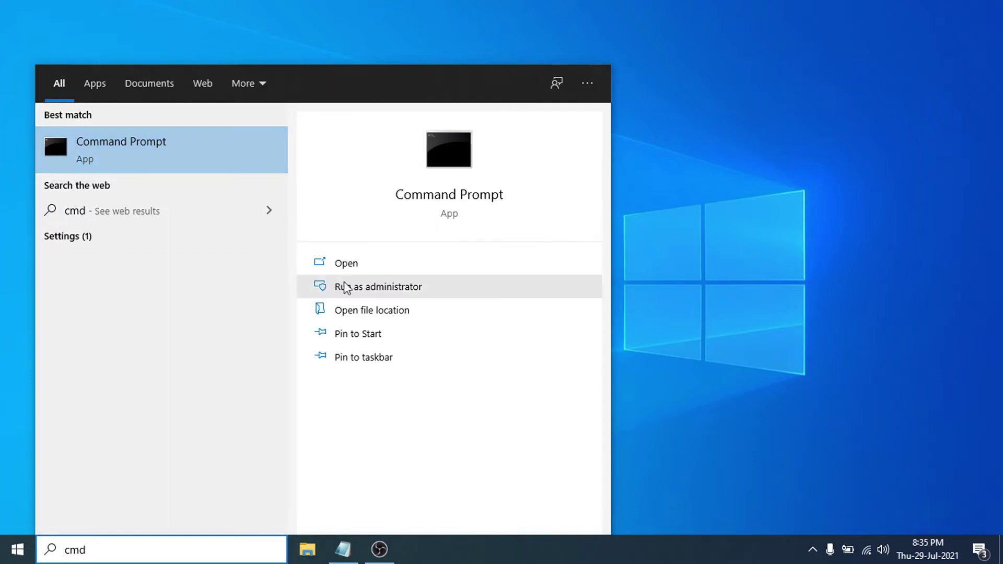
Center the administrator console and paste 'ipconfig/displaydns', copied from the Notepad note, at its prompt.
{"action": "left_click", "coordinate": [377, 290]}
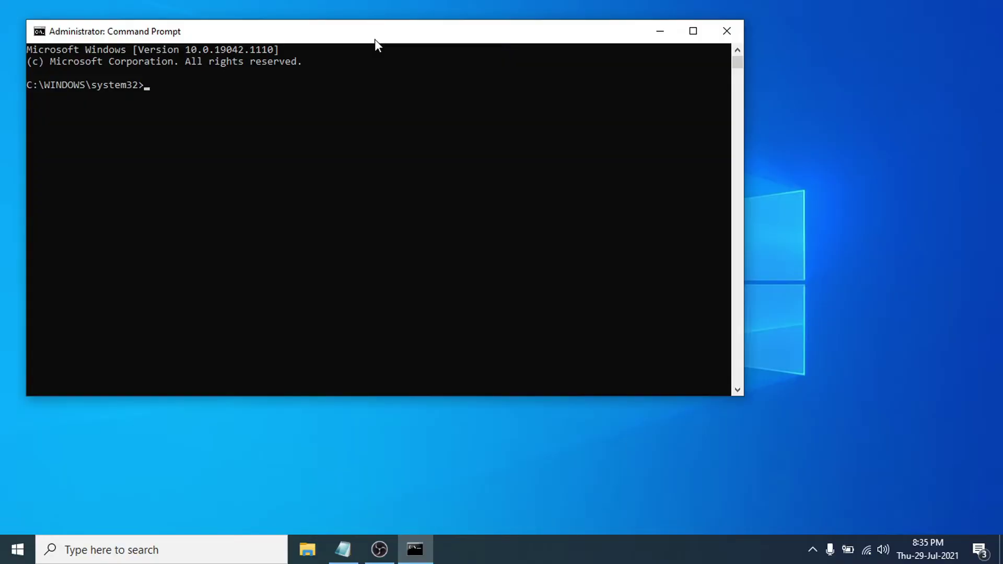
{"action": "left_click_drag", "start_coordinate": [375, 39], "coordinate": [495, 101]}
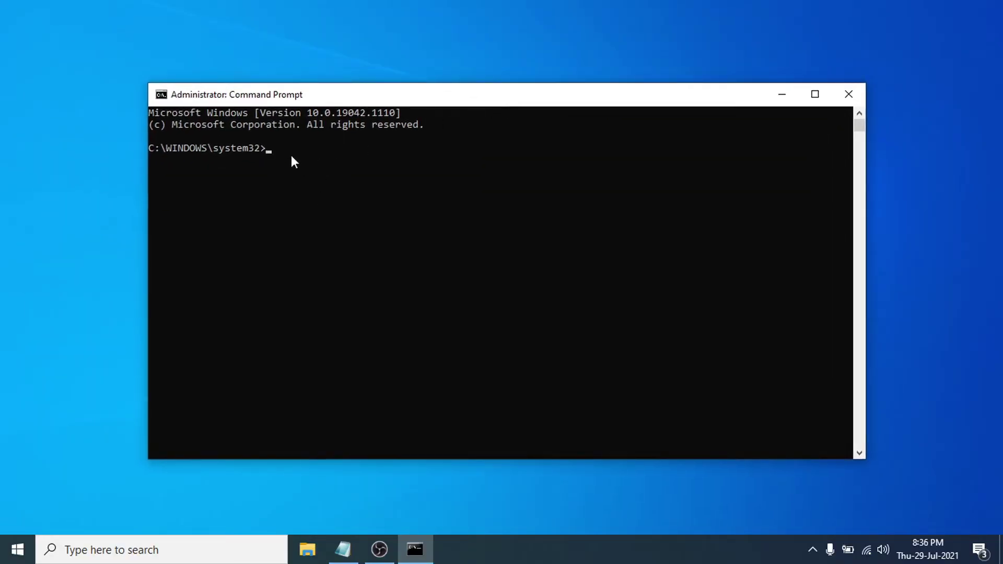
{"action": "left_click", "coordinate": [343, 549]}
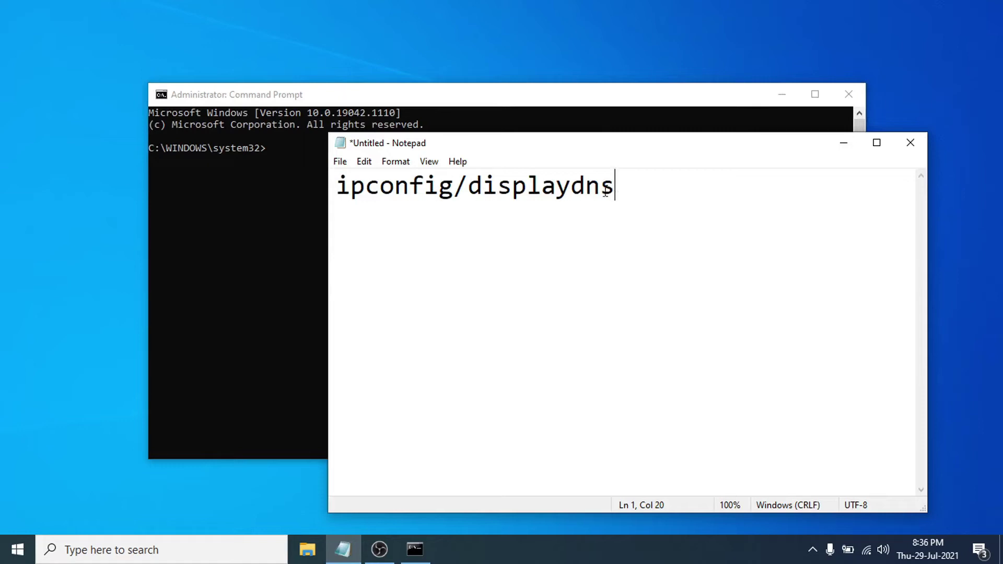
{"action": "left_click_drag", "start_coordinate": [617, 188], "coordinate": [339, 188]}
{"action": "key", "text": "ctrl+c"}
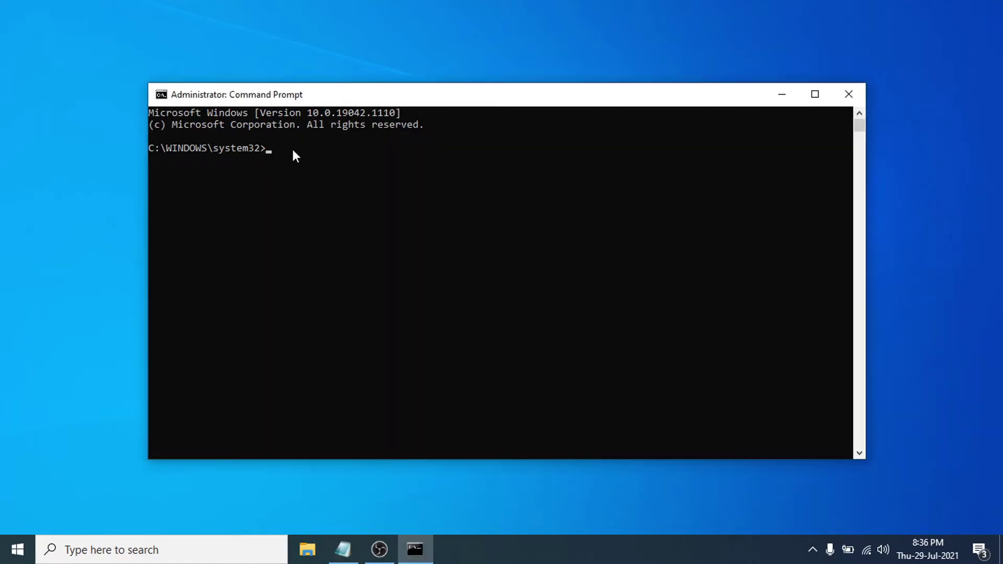
{"action": "right_click", "coordinate": [292, 148]}
{"action": "key", "text": "Return"}
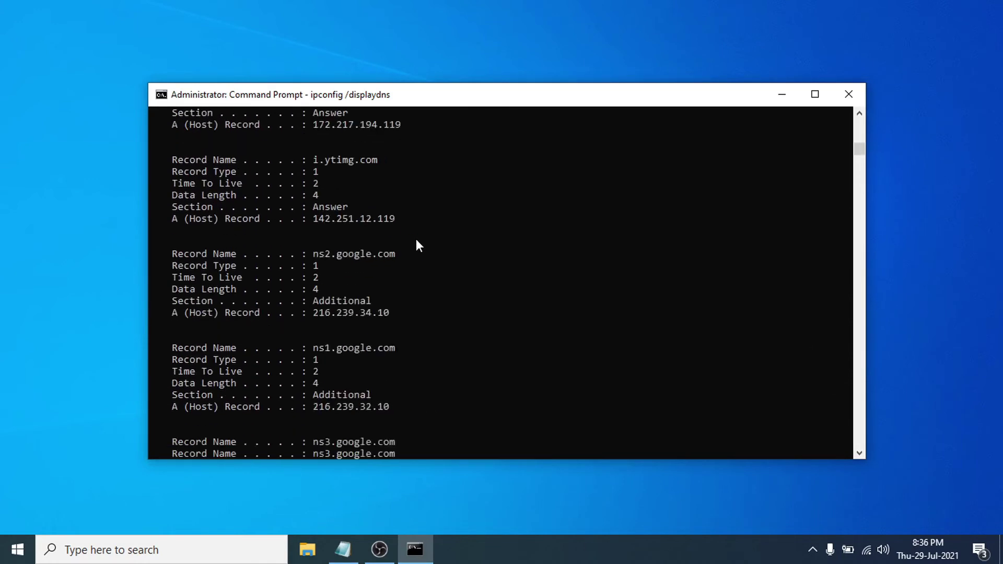
{"action": "scroll", "coordinate": [501, 267], "scroll_direction": "down", "scroll_amount": 1}
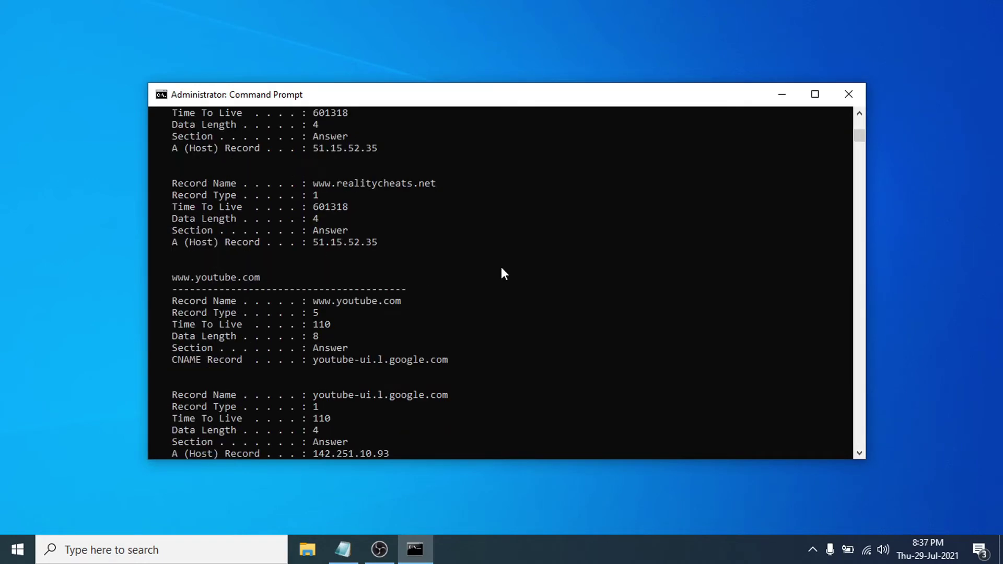
{"action": "scroll", "coordinate": [501, 267], "scroll_direction": "down", "scroll_amount": 2}
{"action": "scroll", "coordinate": [501, 267], "scroll_direction": "down", "scroll_amount": 1}
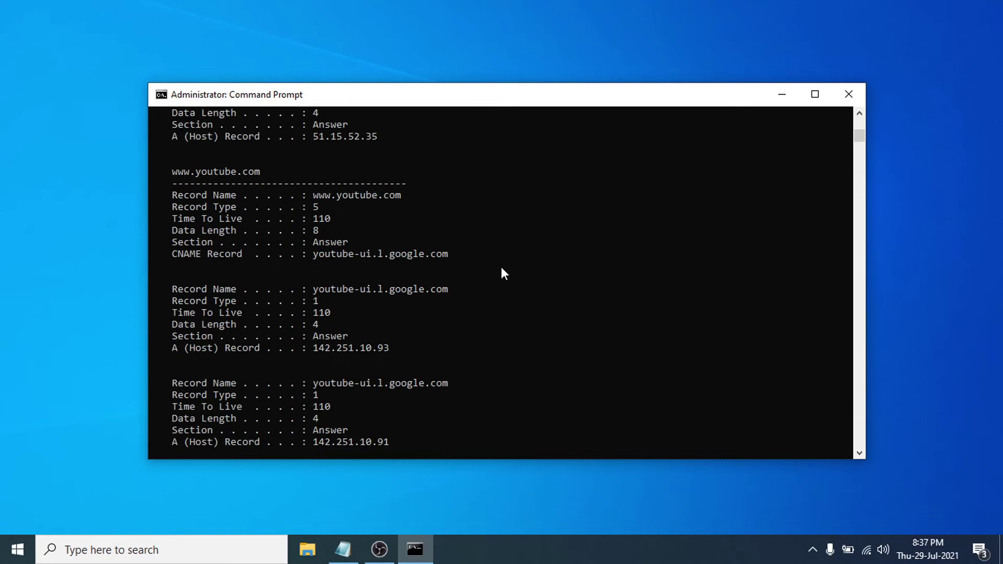
{"action": "scroll", "coordinate": [501, 268], "scroll_direction": "down", "scroll_amount": 1}
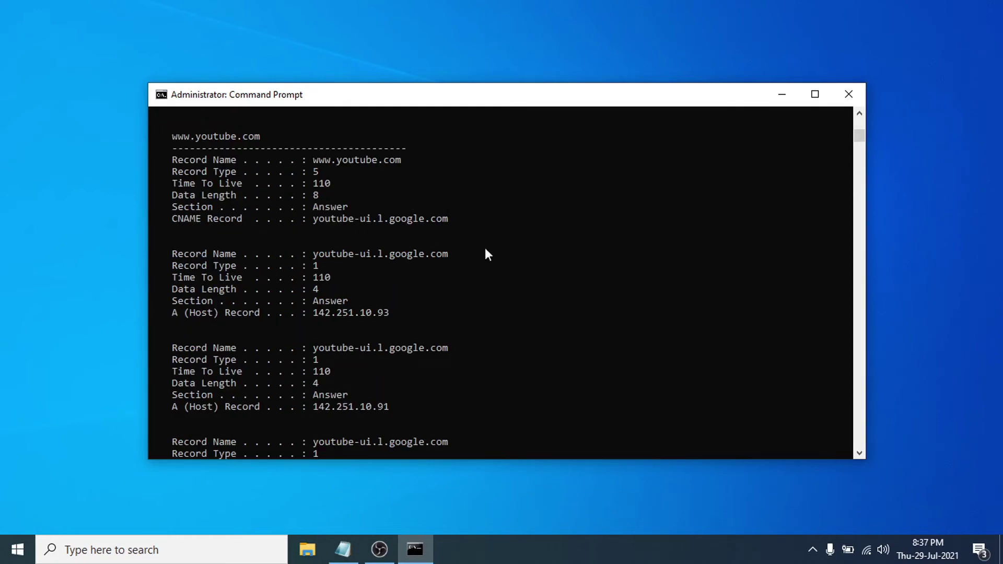
{"action": "scroll", "coordinate": [497, 284], "scroll_direction": "down", "scroll_amount": 2}
{"action": "scroll", "coordinate": [383, 300], "scroll_direction": "down", "scroll_amount": 2}
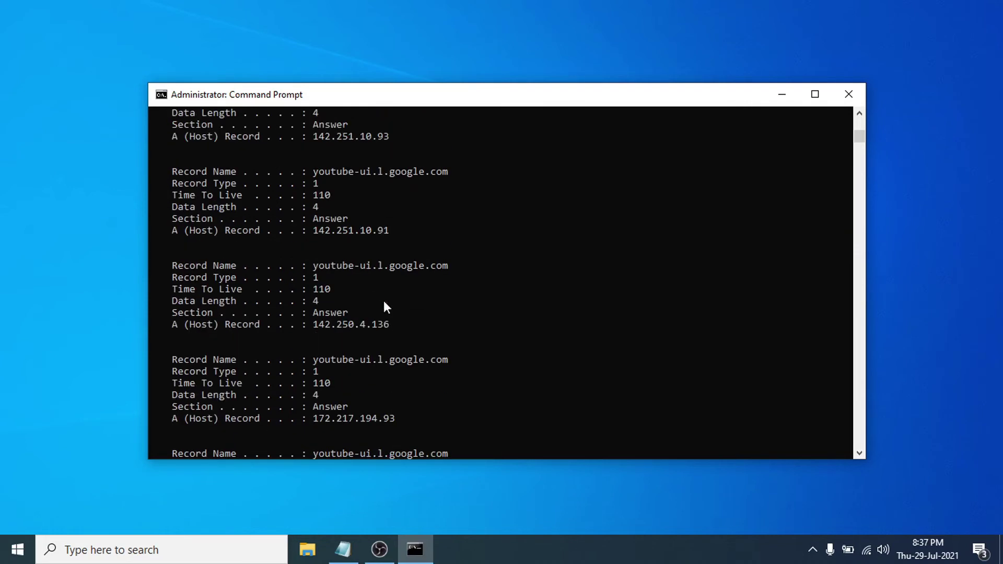
{"action": "scroll", "coordinate": [474, 299], "scroll_direction": "down", "scroll_amount": 2}
{"action": "scroll", "coordinate": [476, 297], "scroll_direction": "down", "scroll_amount": 1}
{"action": "scroll", "coordinate": [477, 297], "scroll_direction": "down", "scroll_amount": 3}
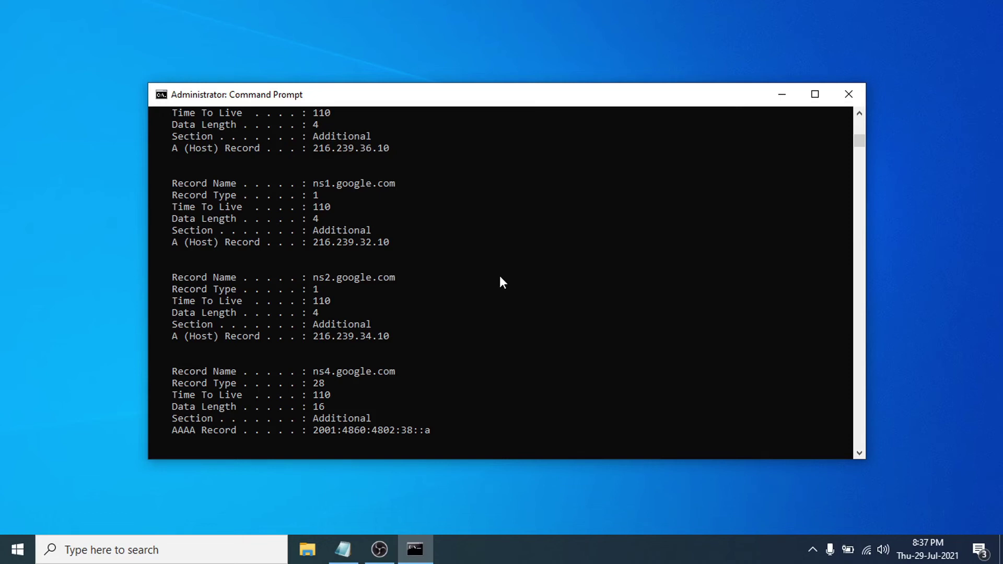
{"action": "scroll", "coordinate": [499, 275], "scroll_direction": "down", "scroll_amount": 3}
{"action": "scroll", "coordinate": [499, 275], "scroll_direction": "down", "scroll_amount": 5}
{"action": "scroll", "coordinate": [498, 275], "scroll_direction": "down", "scroll_amount": 2}
{"action": "scroll", "coordinate": [499, 275], "scroll_direction": "down", "scroll_amount": 1}
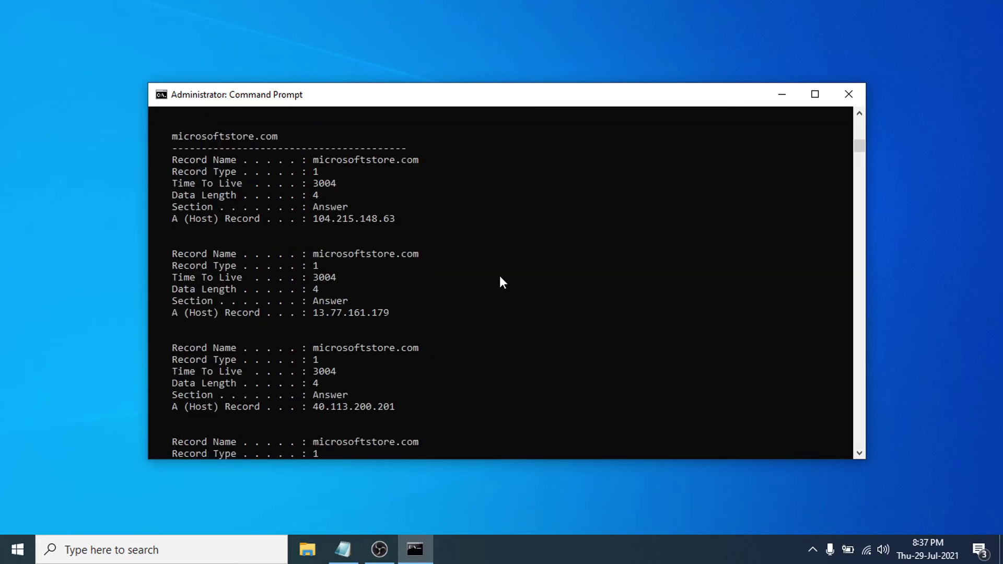
{"action": "scroll", "coordinate": [489, 277], "scroll_direction": "down", "scroll_amount": 1}
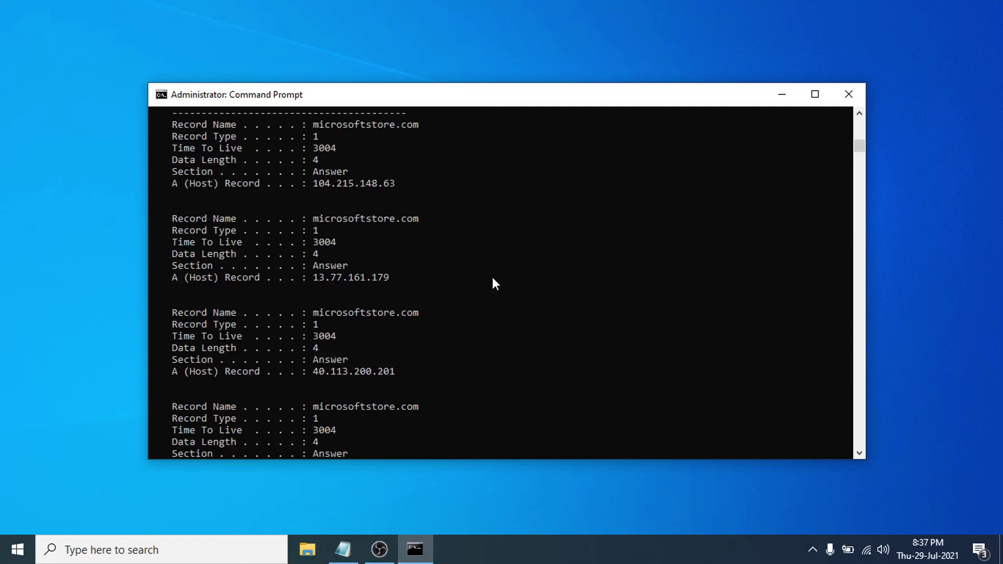
{"action": "scroll", "coordinate": [494, 273], "scroll_direction": "down", "scroll_amount": 2}
{"action": "scroll", "coordinate": [495, 274], "scroll_direction": "down", "scroll_amount": 1}
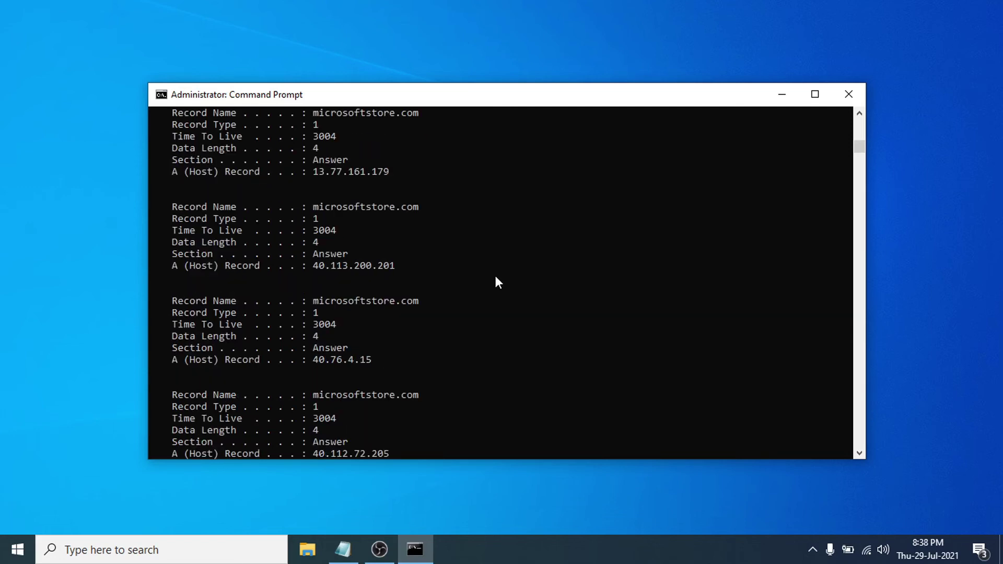
{"action": "scroll", "coordinate": [494, 274], "scroll_direction": "down", "scroll_amount": 2}
{"action": "scroll", "coordinate": [494, 274], "scroll_direction": "down", "scroll_amount": 3}
{"action": "scroll", "coordinate": [495, 274], "scroll_direction": "down", "scroll_amount": 3}
{"action": "scroll", "coordinate": [494, 274], "scroll_direction": "down", "scroll_amount": 3}
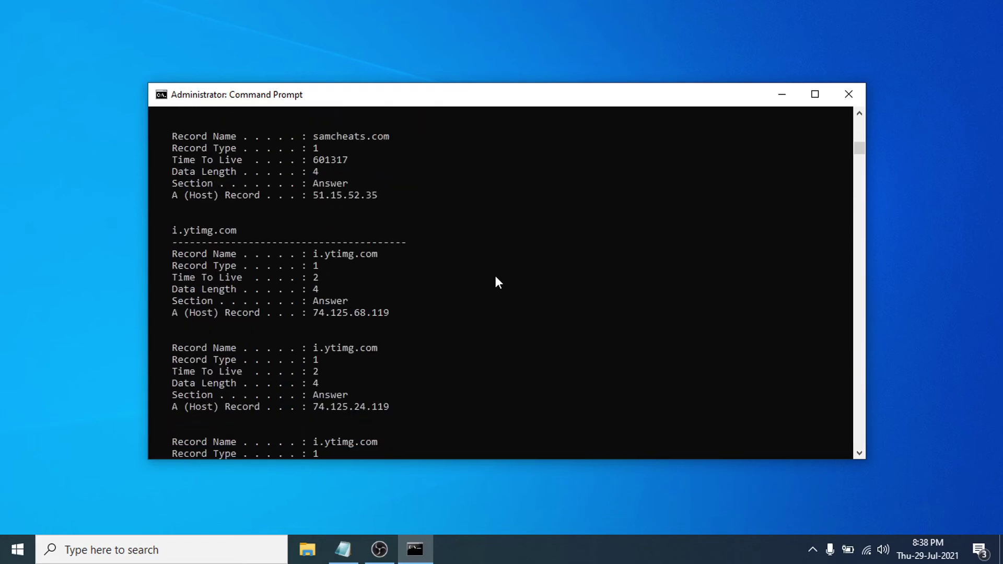
{"action": "scroll", "coordinate": [495, 273], "scroll_direction": "down", "scroll_amount": 3}
{"action": "scroll", "coordinate": [495, 273], "scroll_direction": "down", "scroll_amount": 3}
{"action": "scroll", "coordinate": [494, 274], "scroll_direction": "down", "scroll_amount": 3}
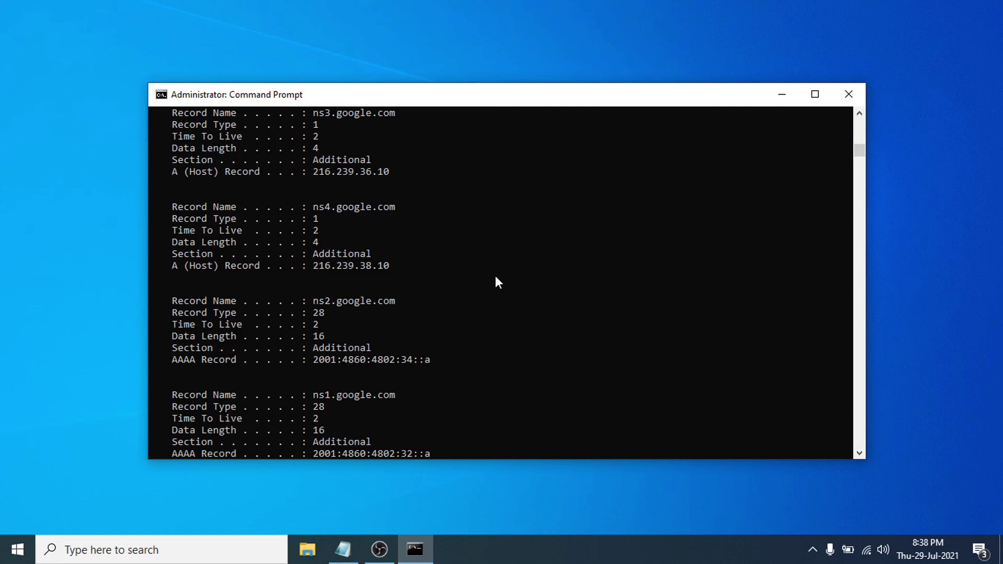
{"action": "scroll", "coordinate": [501, 293], "scroll_direction": "down", "scroll_amount": 3}
{"action": "scroll", "coordinate": [501, 293], "scroll_direction": "down", "scroll_amount": 3}
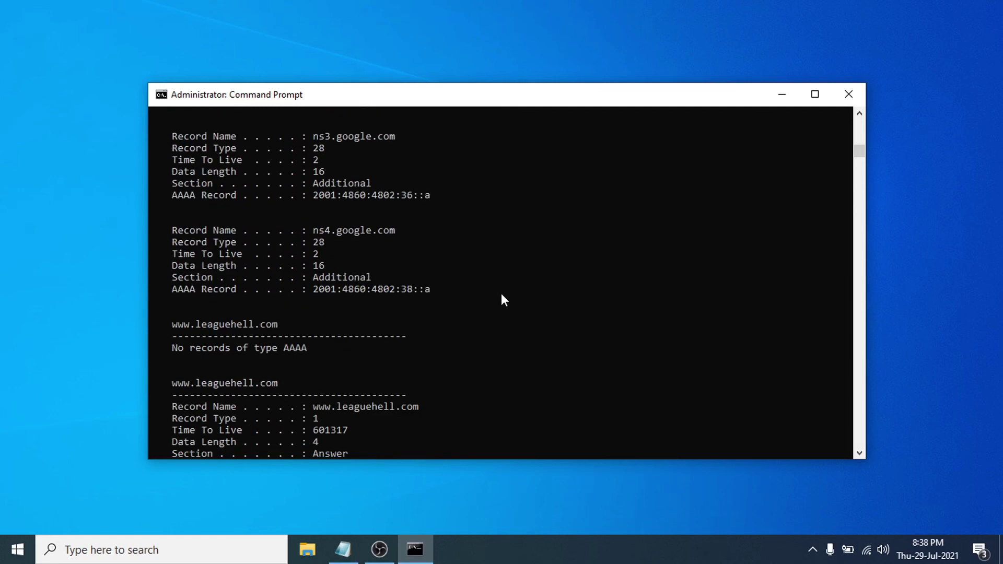
{"action": "scroll", "coordinate": [501, 293], "scroll_direction": "down", "scroll_amount": 3}
{"action": "scroll", "coordinate": [500, 294], "scroll_direction": "down", "scroll_amount": 3}
{"action": "scroll", "coordinate": [501, 293], "scroll_direction": "down", "scroll_amount": 3}
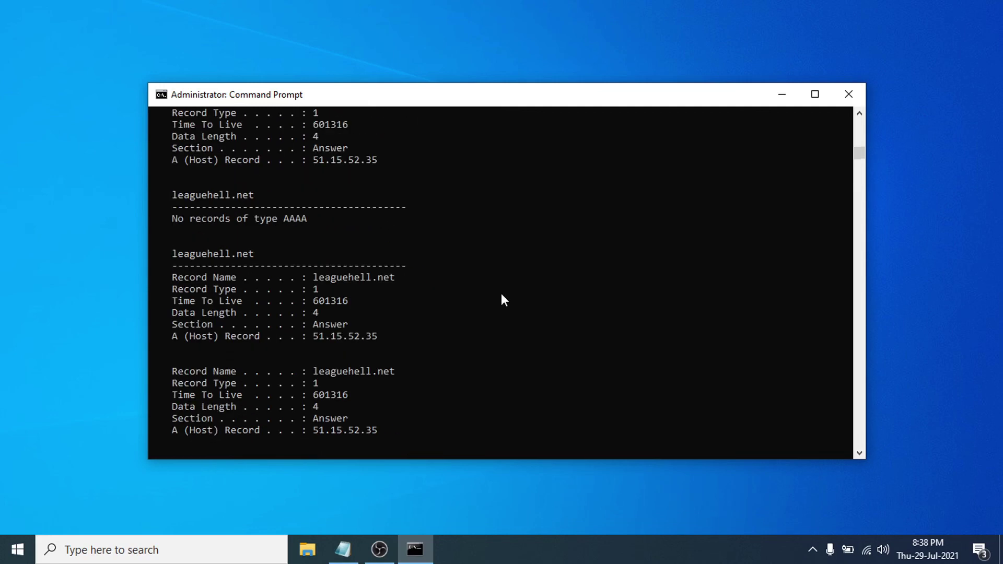